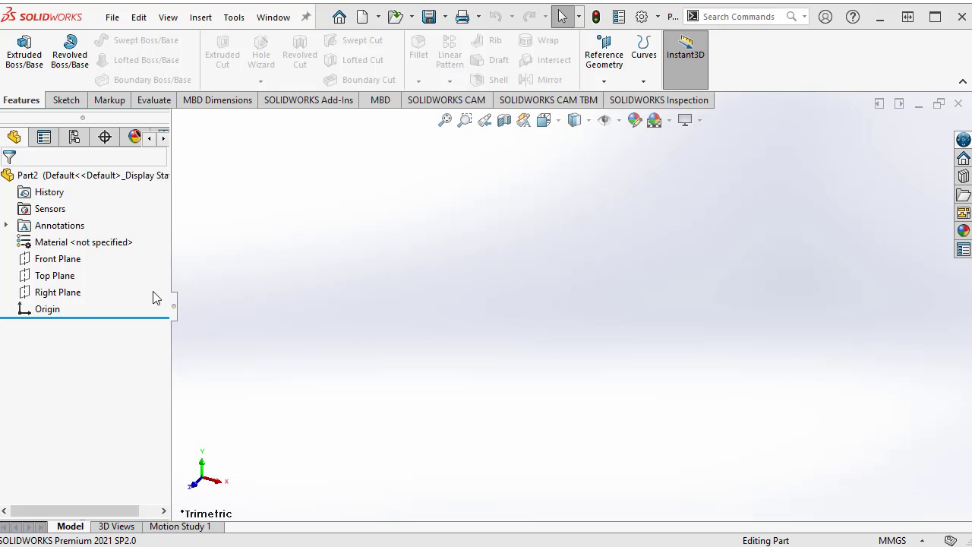
# - On the Front Plane, sketch from the origin a horizontal line about 58 mm long, a tangent 90° arc of about 53 mm radius and a vertical line about 52 mm long
pyautogui.click(63, 262)
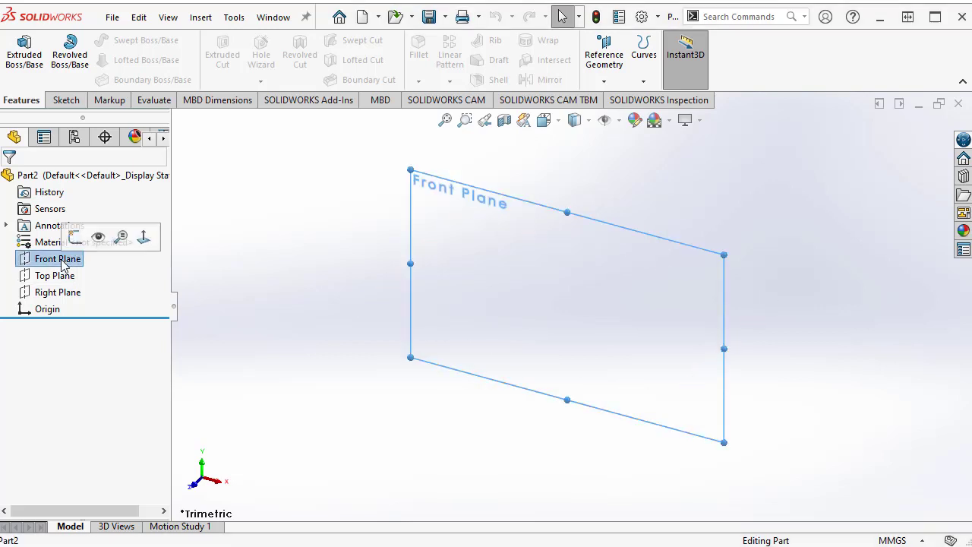
pyautogui.click(74, 235)
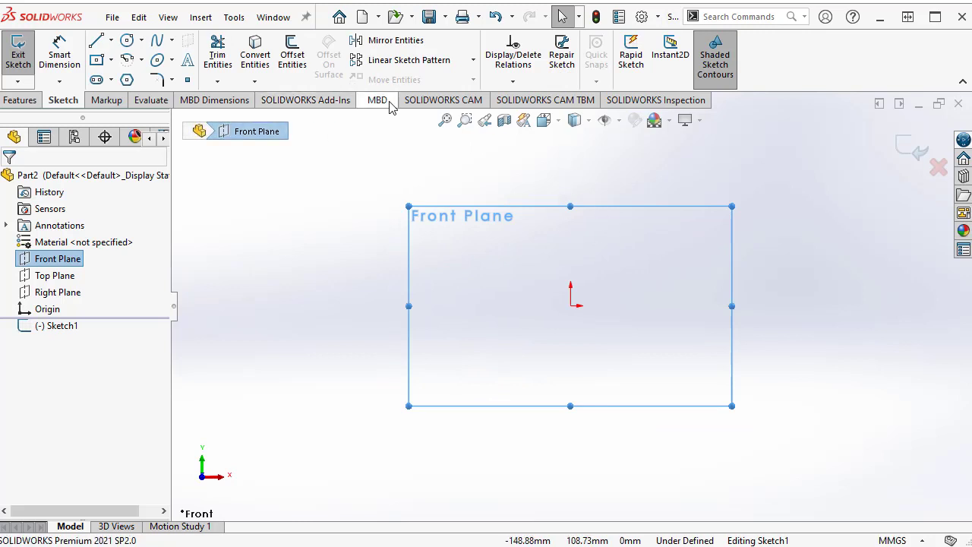
pyautogui.click(96, 47)
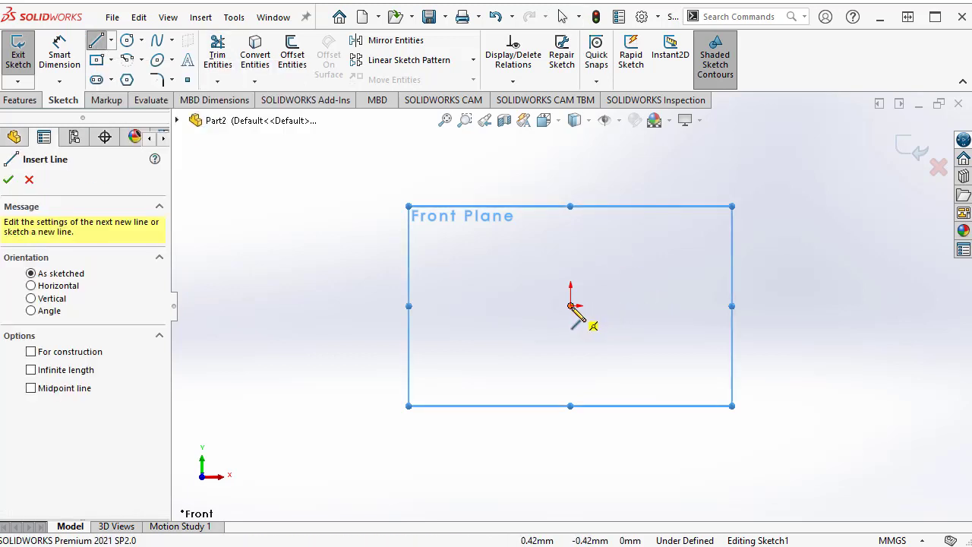
pyautogui.click(570, 306)
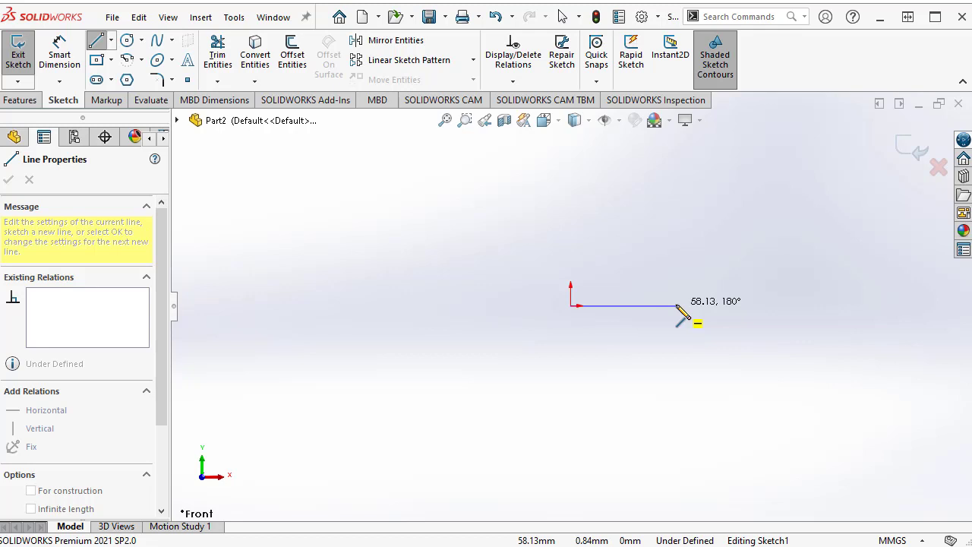
pyautogui.click(676, 305)
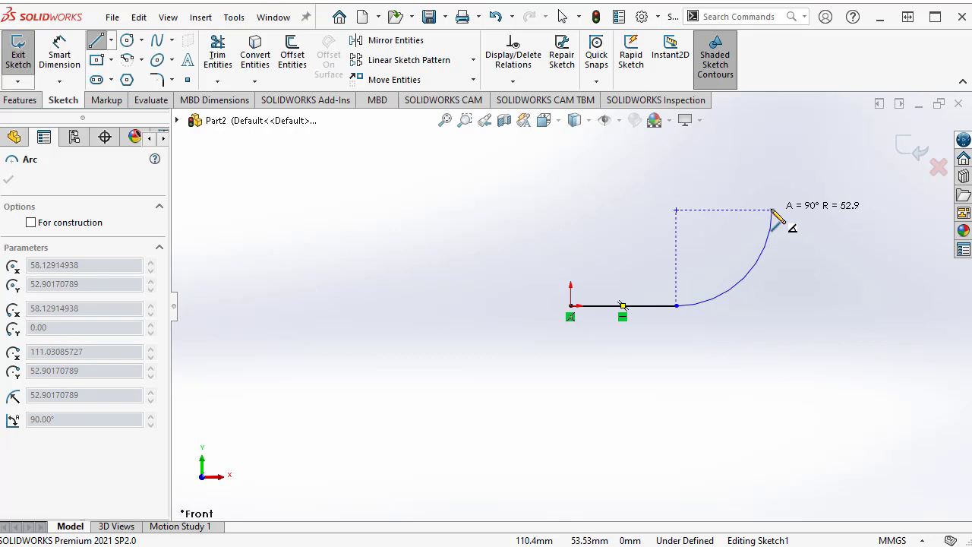
pyautogui.click(771, 210)
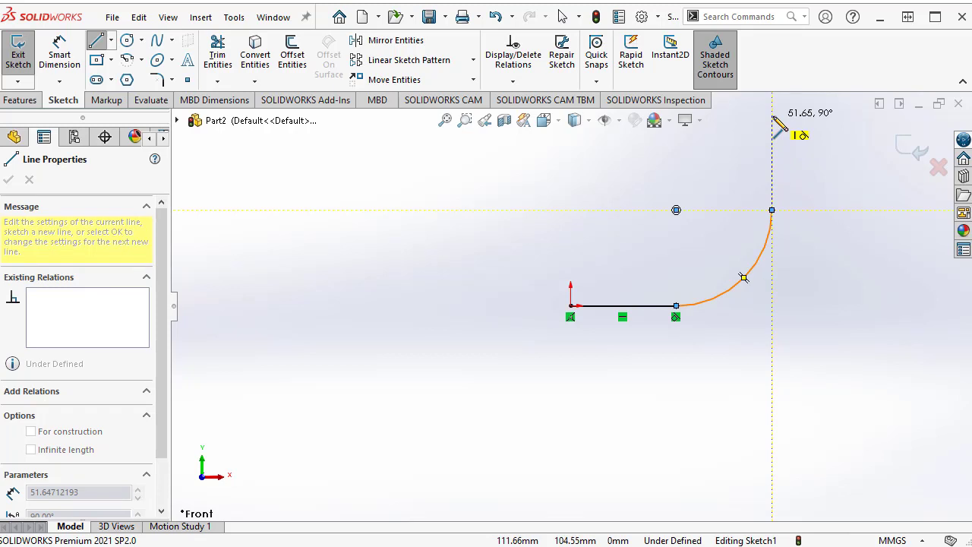
pyautogui.click(771, 116)
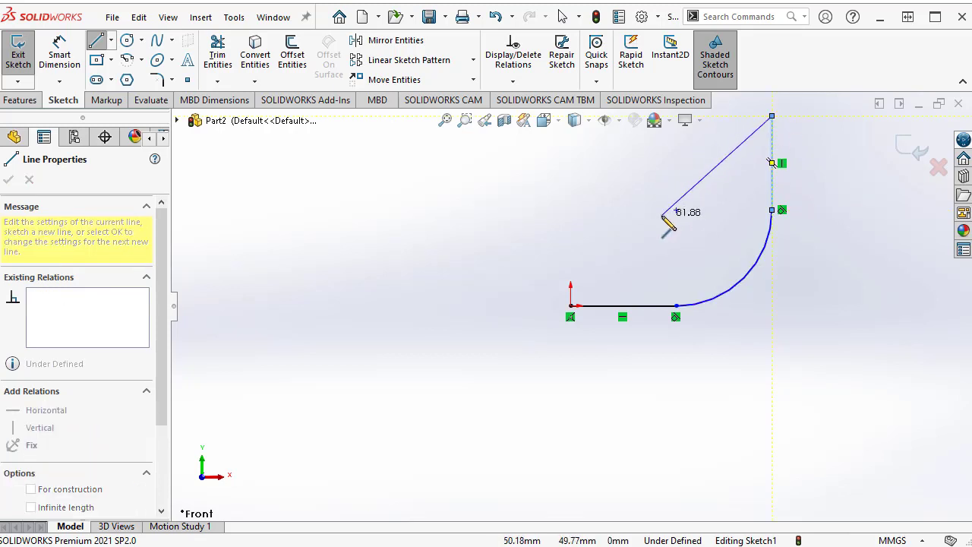
pyautogui.press('Escape')
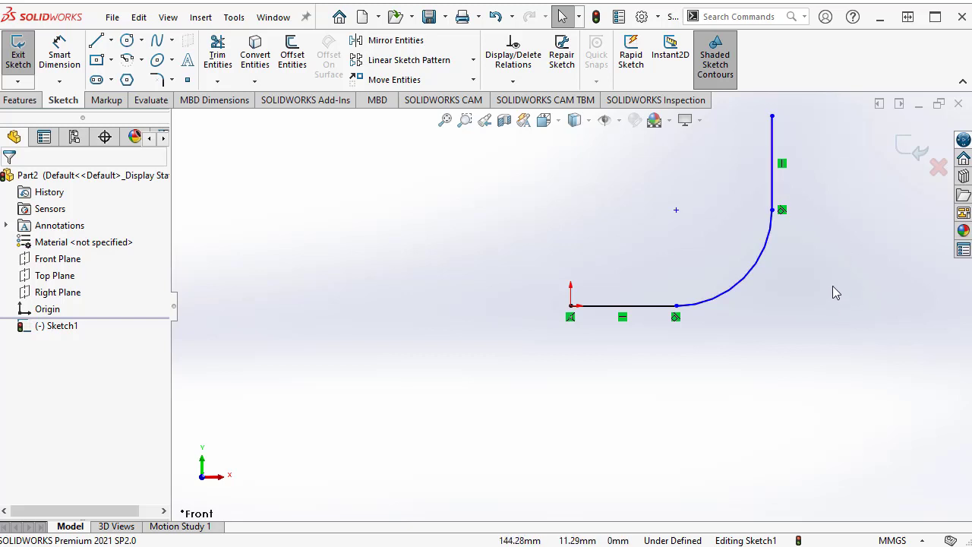
# - Dimension the horizontal line starting at the origin to 50 mm
pyautogui.keyDown('ctrl'); pyautogui.moveTo(823, 275); pyautogui.dragTo(752, 342, button='middle'); pyautogui.keyUp('ctrl')
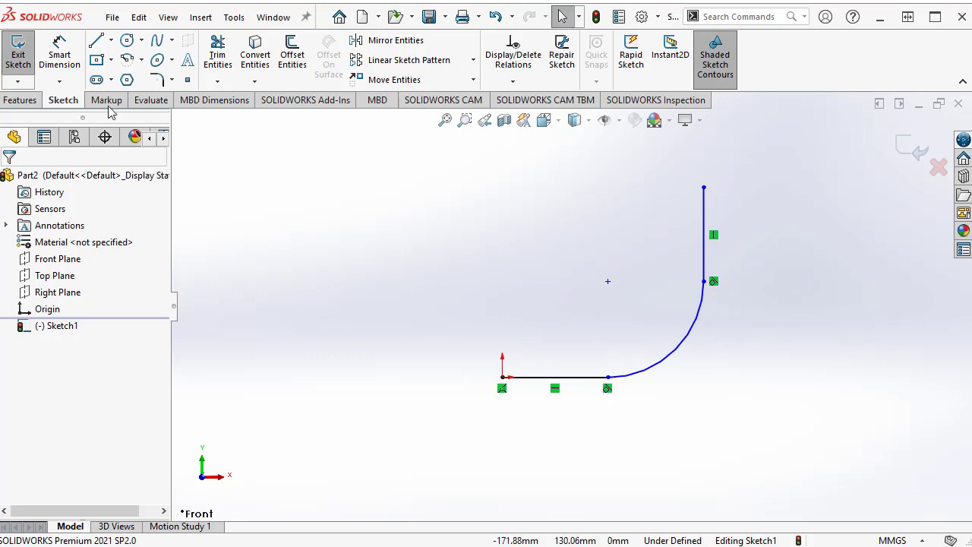
pyautogui.click(64, 62)
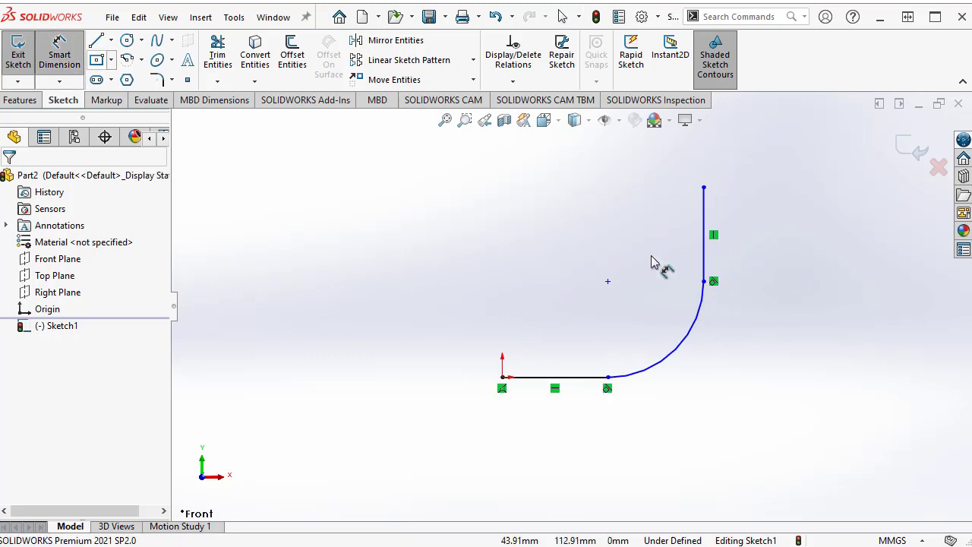
pyautogui.click(549, 377)
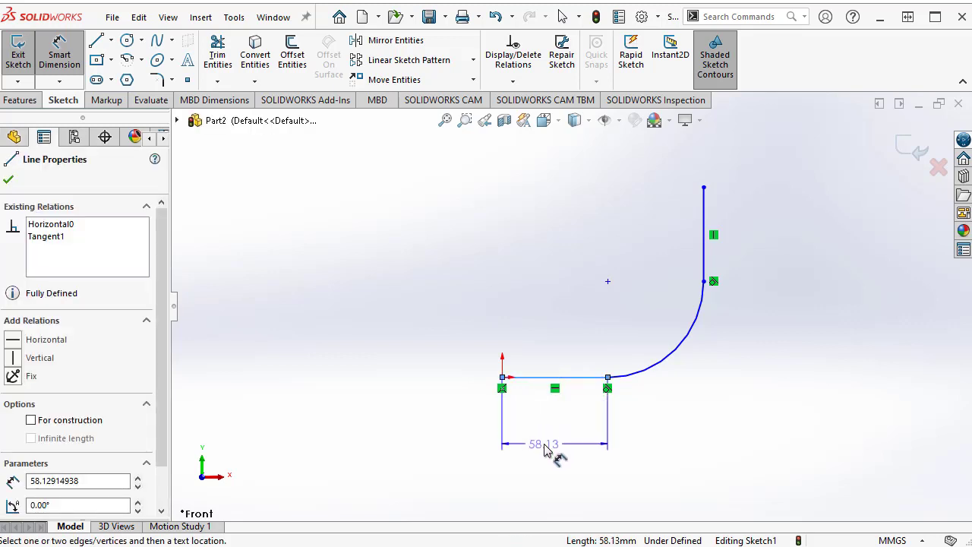
pyautogui.click(557, 446)
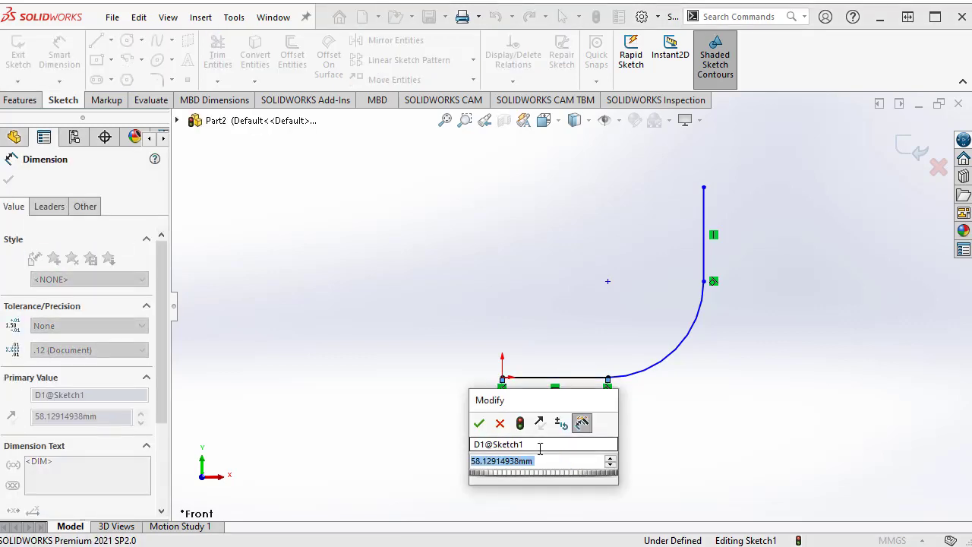
pyautogui.write('50')
pyautogui.press('Return')
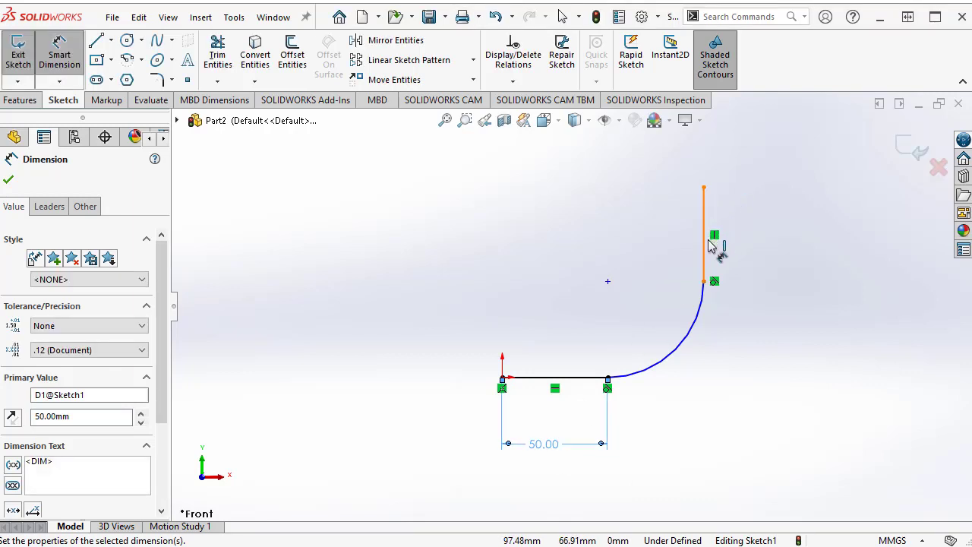
# - Dimension the vertical line at the end of the arc to 50 mm
pyautogui.click(704, 244)
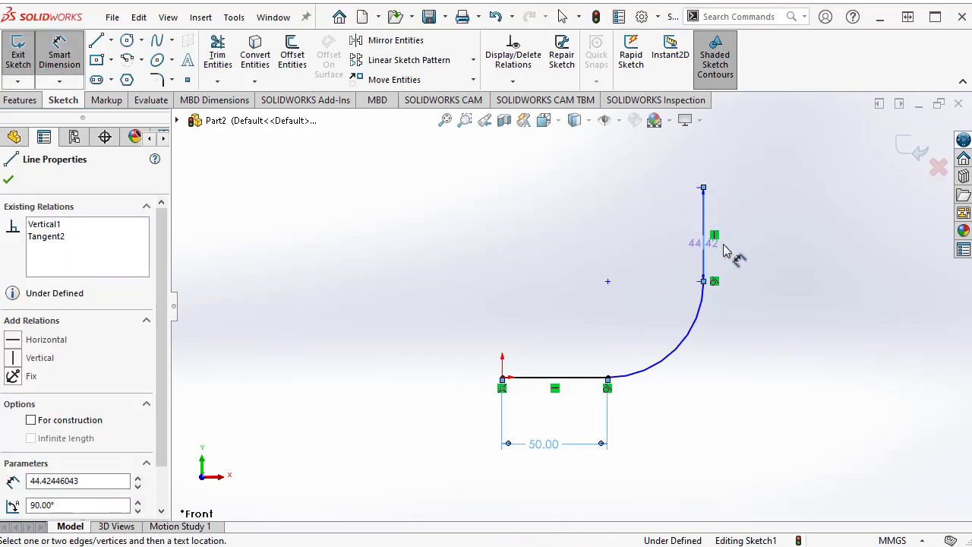
pyautogui.click(787, 253)
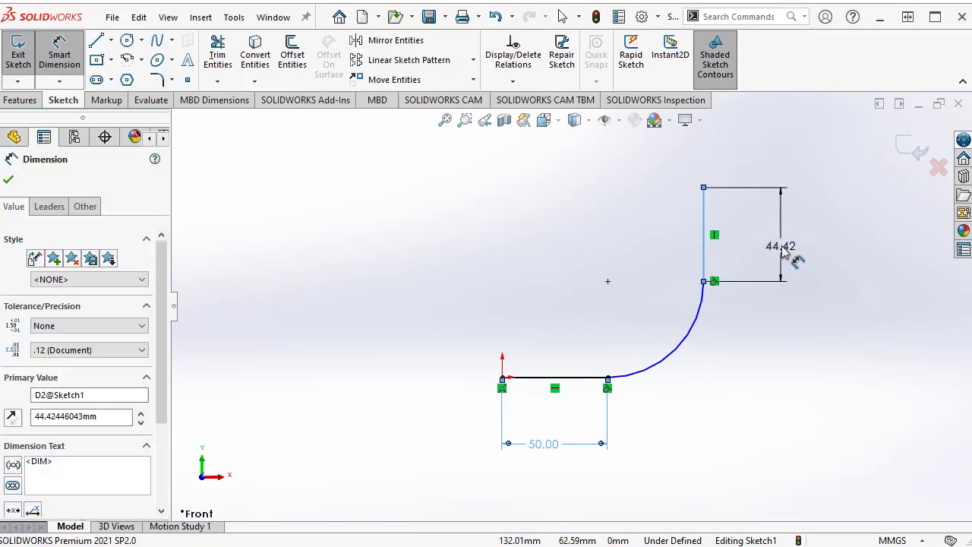
pyautogui.write('50')
pyautogui.press('Return')
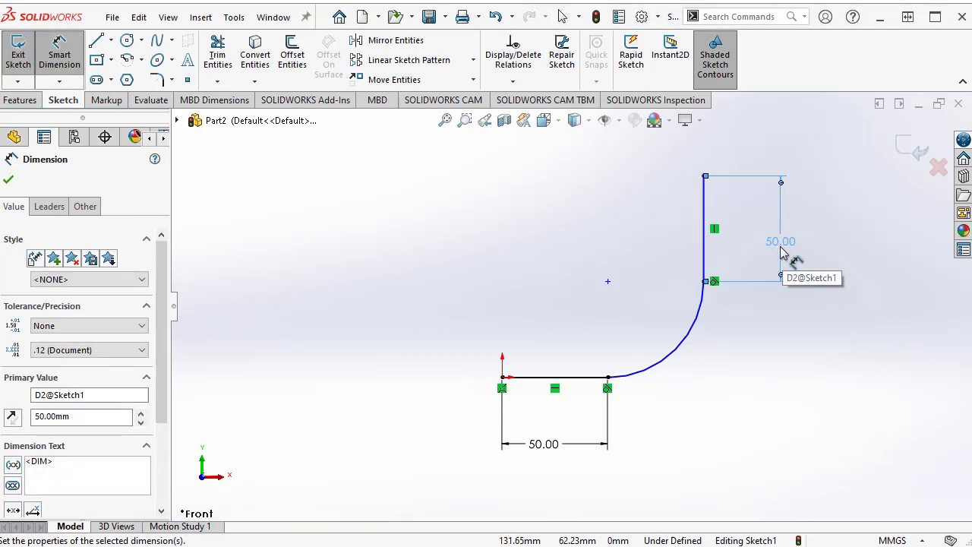
# - Dimension the arc between the two lines to a 50 mm radius and close the path sketch
pyautogui.click(686, 347)
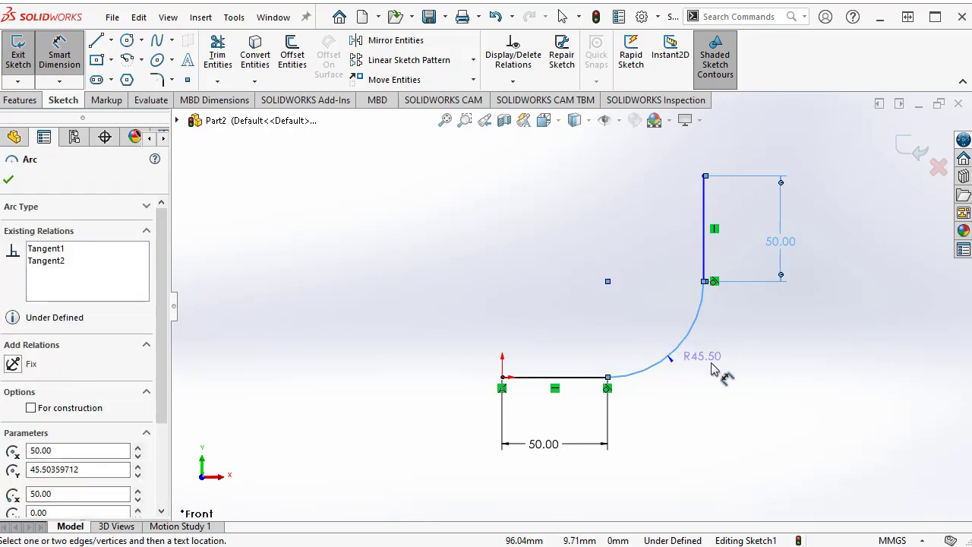
pyautogui.click(746, 397)
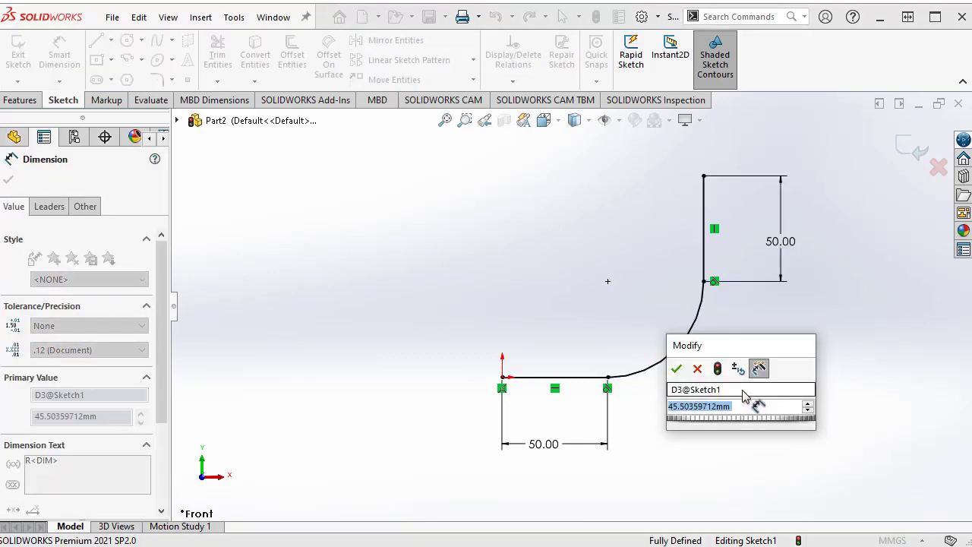
pyautogui.write('50')
pyautogui.press('Return')
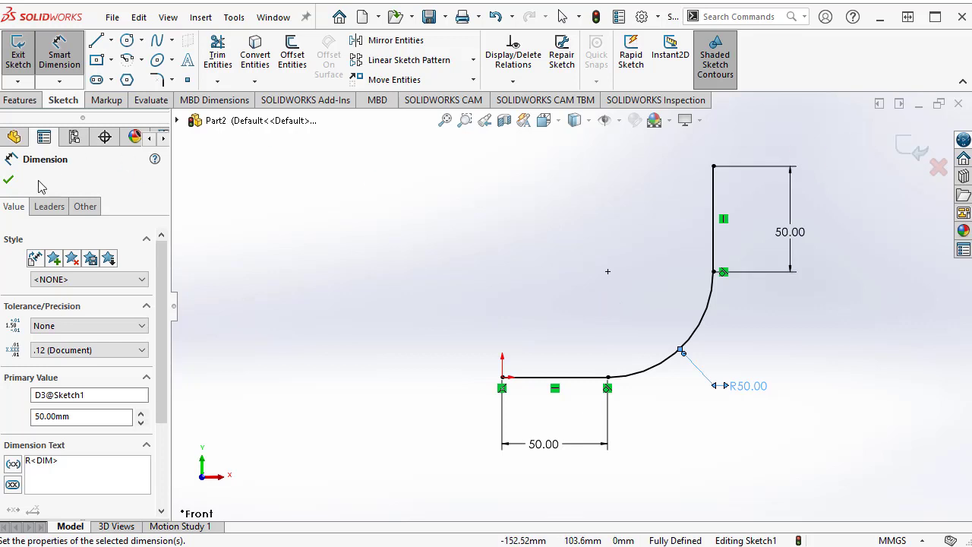
pyautogui.click(8, 179)
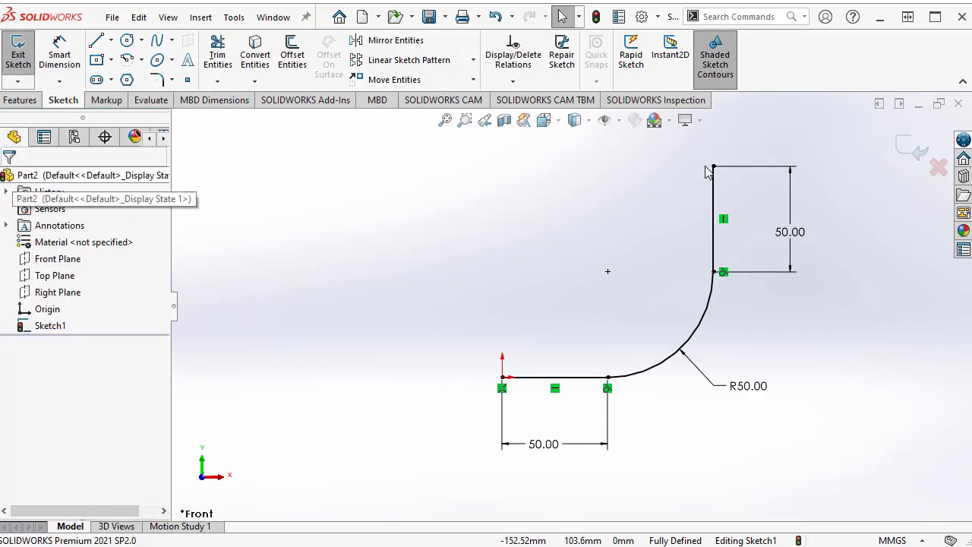
pyautogui.click(903, 152)
# - Start a new sketch on the Right Plane, at the start point of the path's horizontal line
pyautogui.moveTo(625, 291)
pyautogui.mouseDown(button='middle')
pyautogui.moveTo(581, 289)
pyautogui.moveTo(671, 317)
pyautogui.moveTo(640, 308)
pyautogui.mouseUp(button='middle')
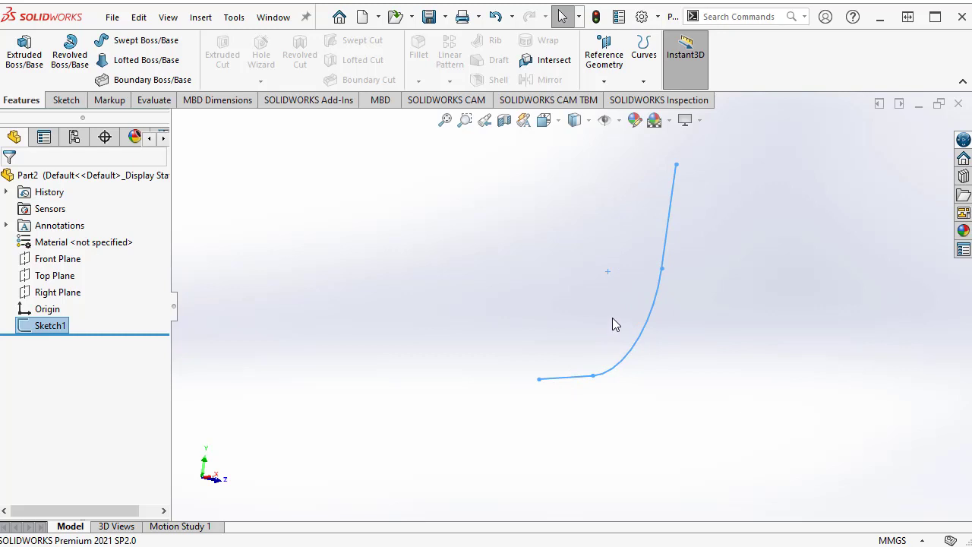
pyautogui.click(539, 380)
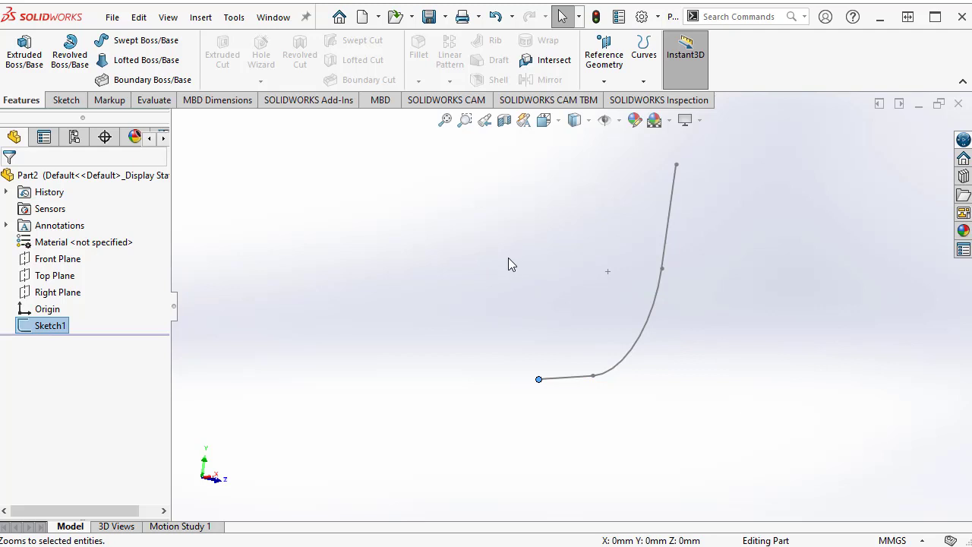
pyautogui.click(66, 299)
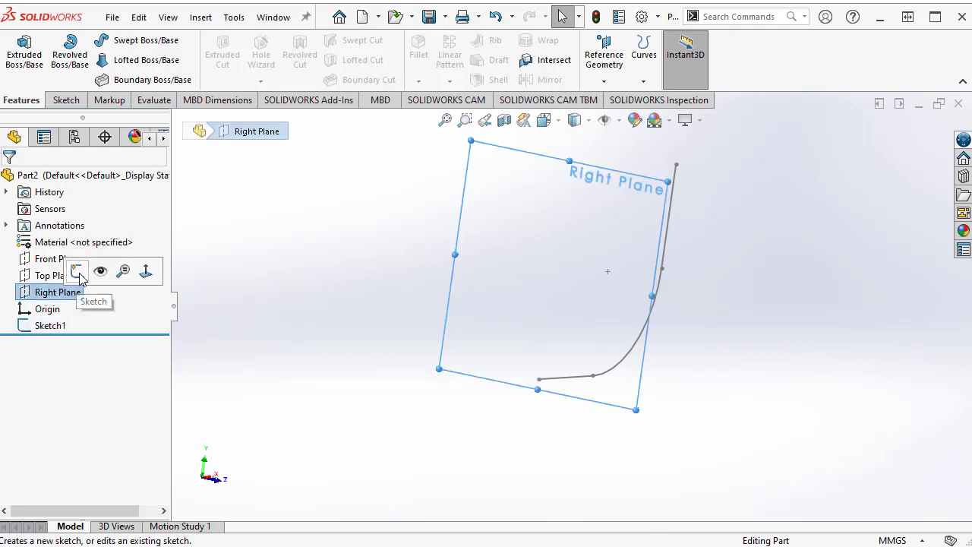
pyautogui.click(77, 272)
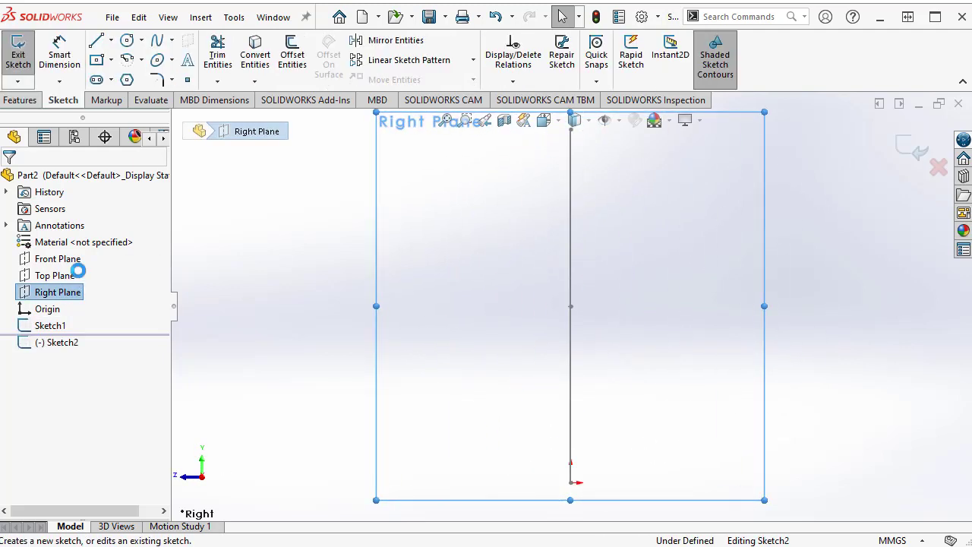
# - Sketch a circle of about 28 mm radius centred on the origin
pyautogui.click(127, 40)
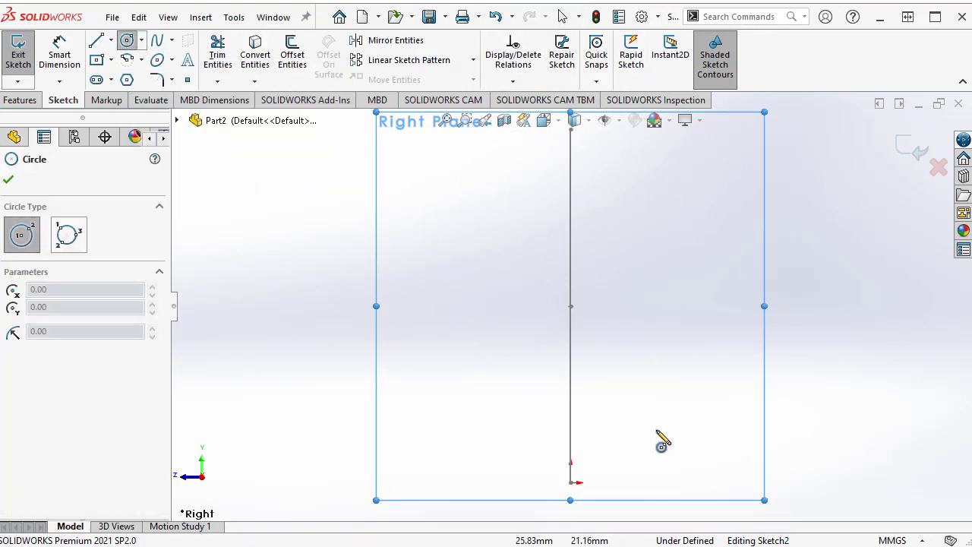
pyautogui.click(571, 483)
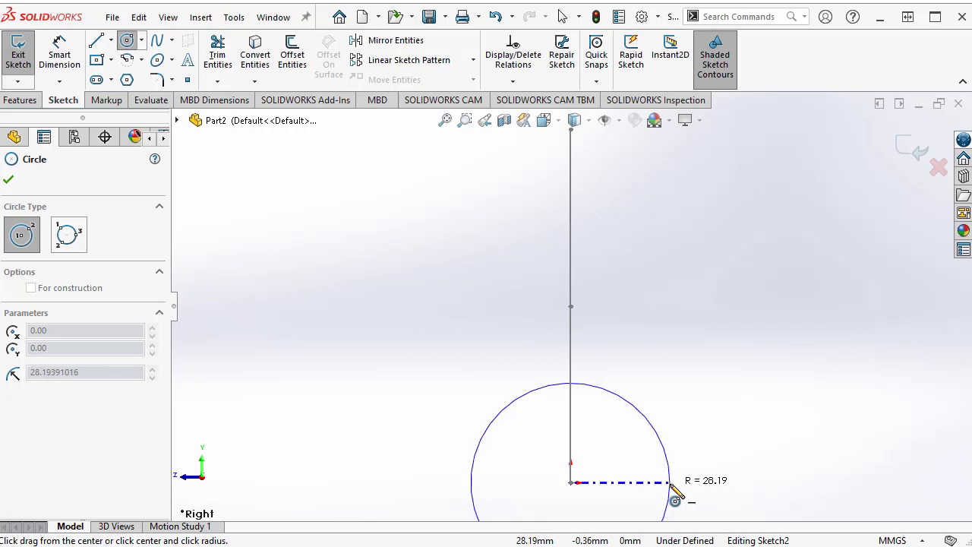
pyautogui.click(670, 483)
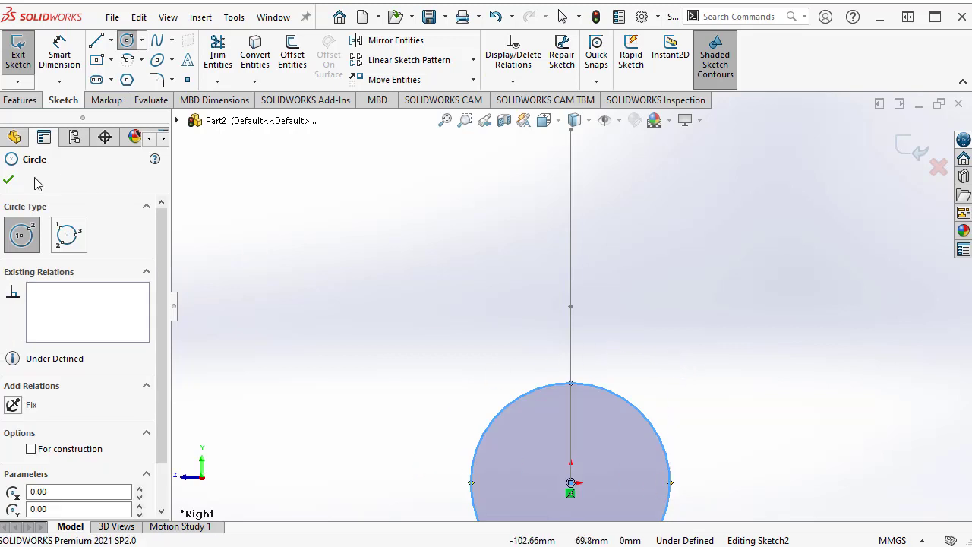
pyautogui.click(8, 179)
pyautogui.moveTo(675, 291); pyautogui.dragTo(658, 334, button='middle')
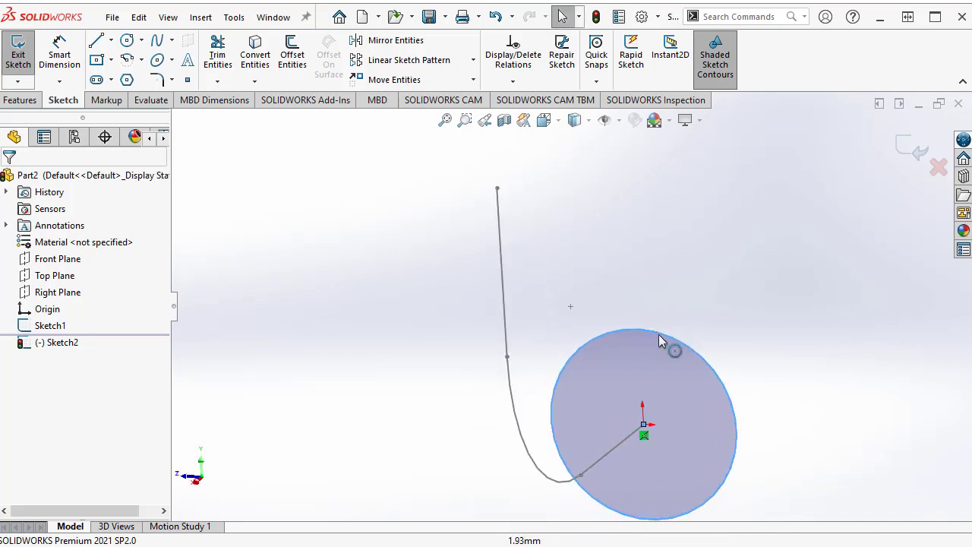
# - Close the Right Plane sketch and undo the circle drawn in it
pyautogui.click(63, 300)
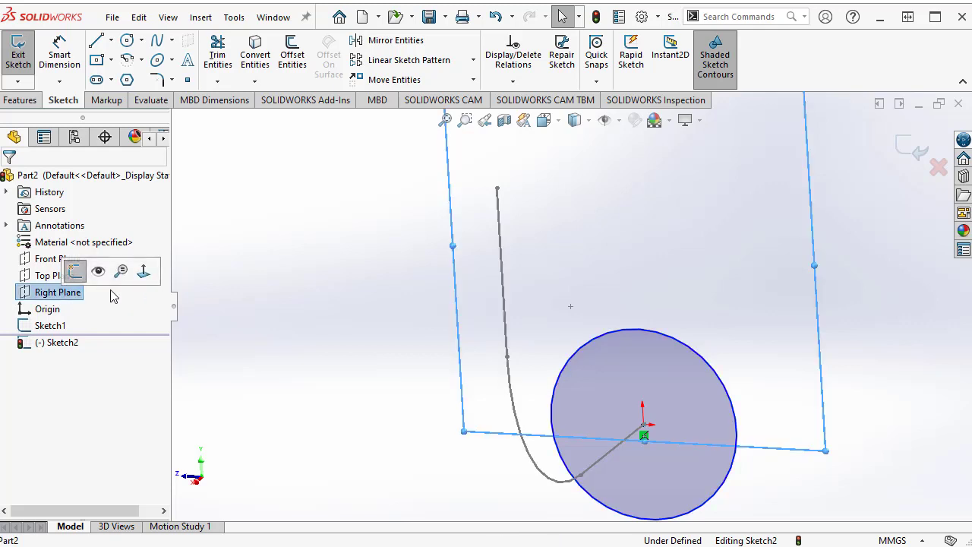
pyautogui.click(75, 271)
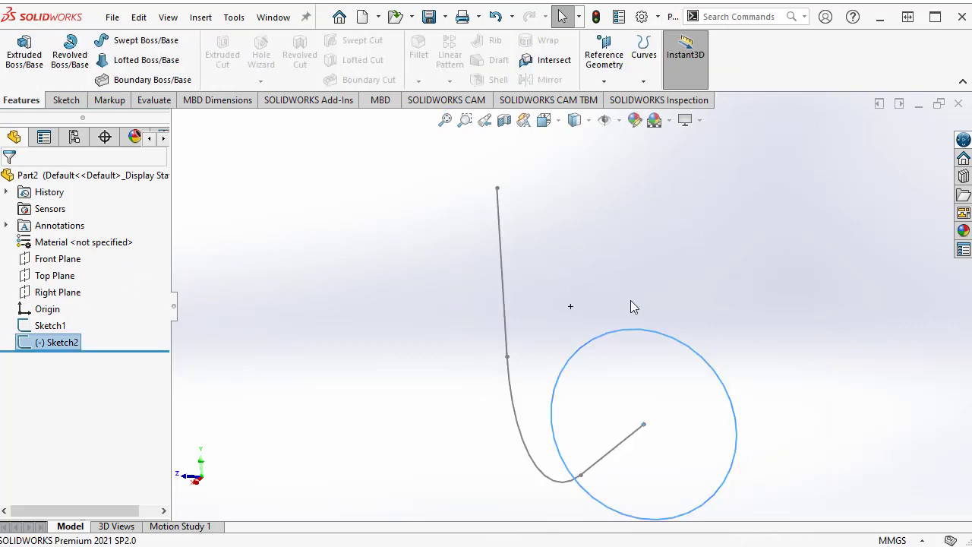
pyautogui.moveTo(630, 301)
pyautogui.mouseDown(button='middle')
pyautogui.moveTo(655, 284)
pyautogui.moveTo(616, 280)
pyautogui.moveTo(473, 315)
pyautogui.moveTo(688, 267)
pyautogui.moveTo(638, 289)
pyautogui.mouseUp(button='middle')
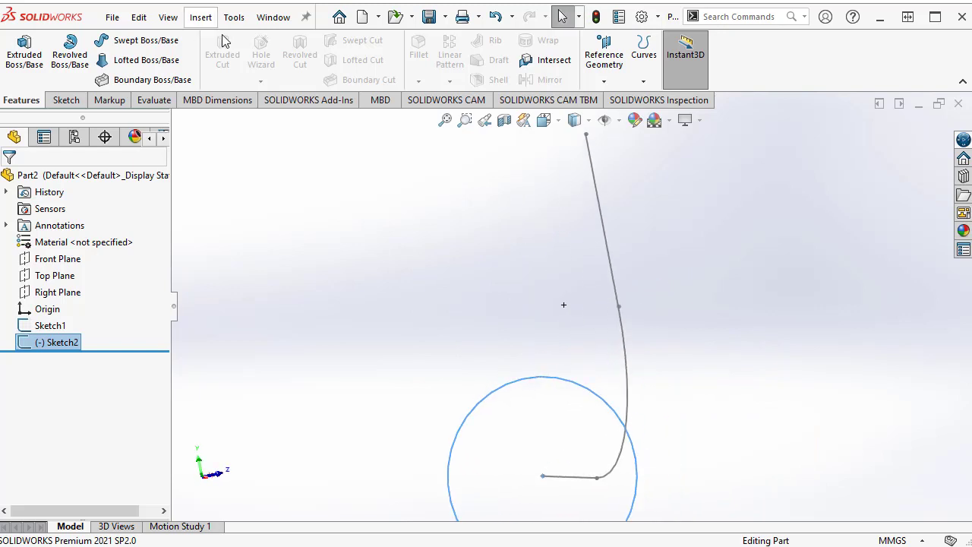
pyautogui.click(65, 100)
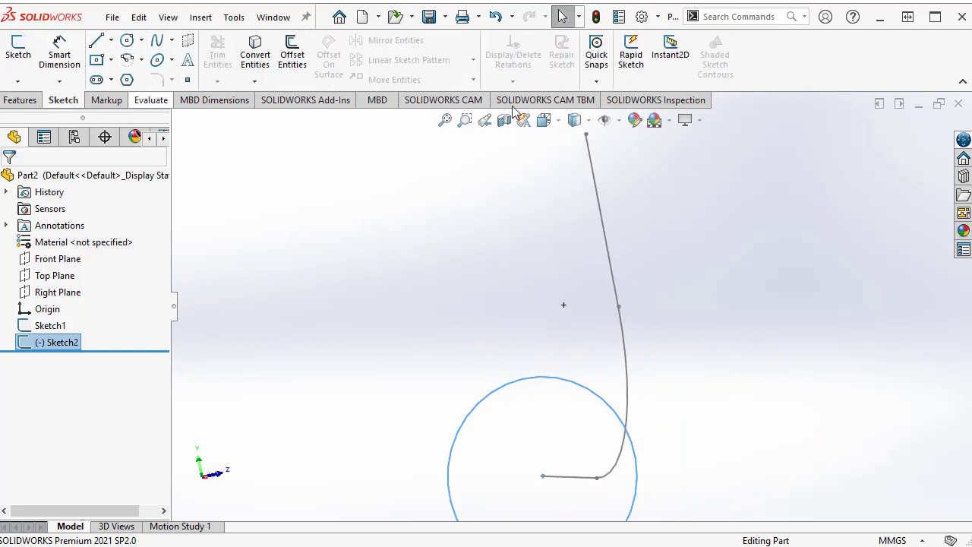
pyautogui.moveTo(767, 232)
pyautogui.mouseDown(button='middle')
pyautogui.moveTo(707, 252)
pyautogui.moveTo(714, 210)
pyautogui.moveTo(718, 221)
pyautogui.mouseUp(button='middle')
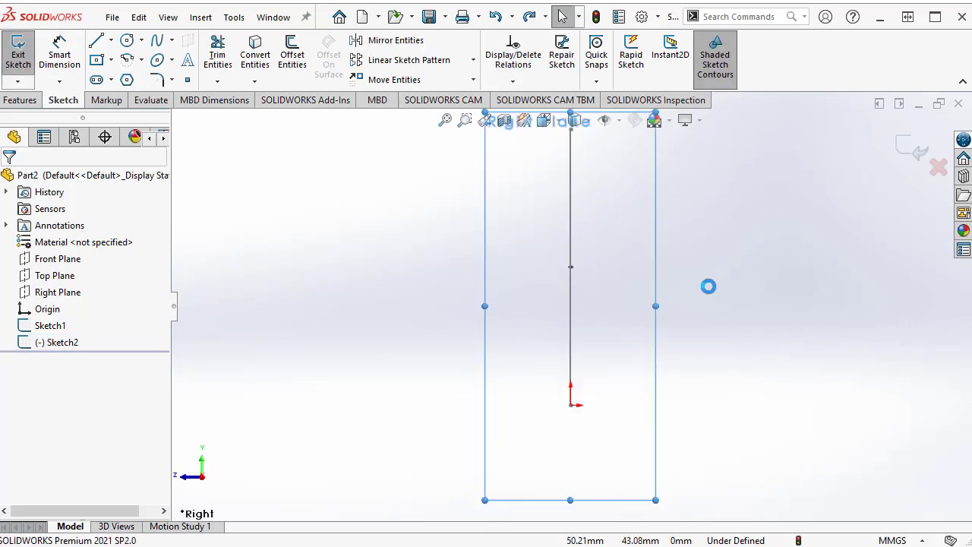
# - Sketch a circle of about 37 mm radius centred on the origin in the Right Plane sketch
pyautogui.click(126, 41)
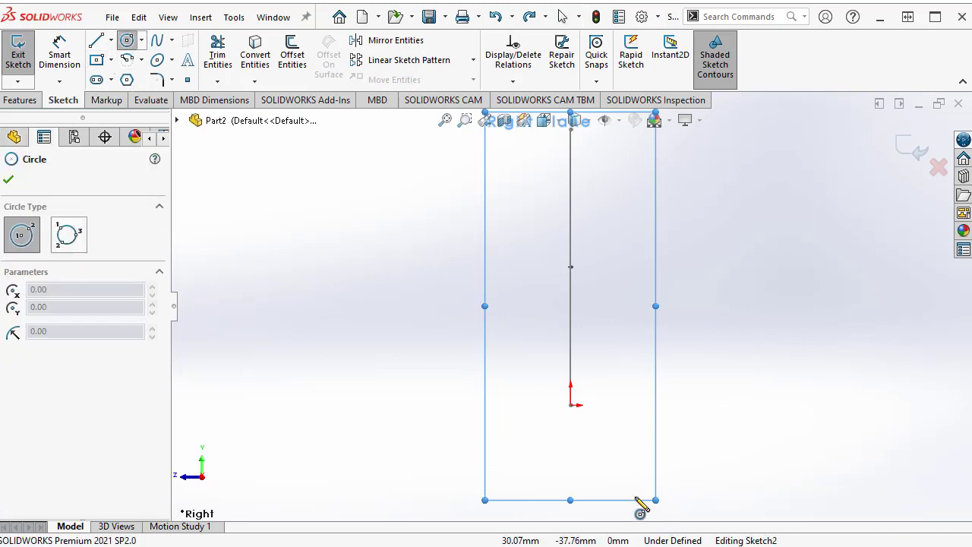
pyautogui.click(571, 404)
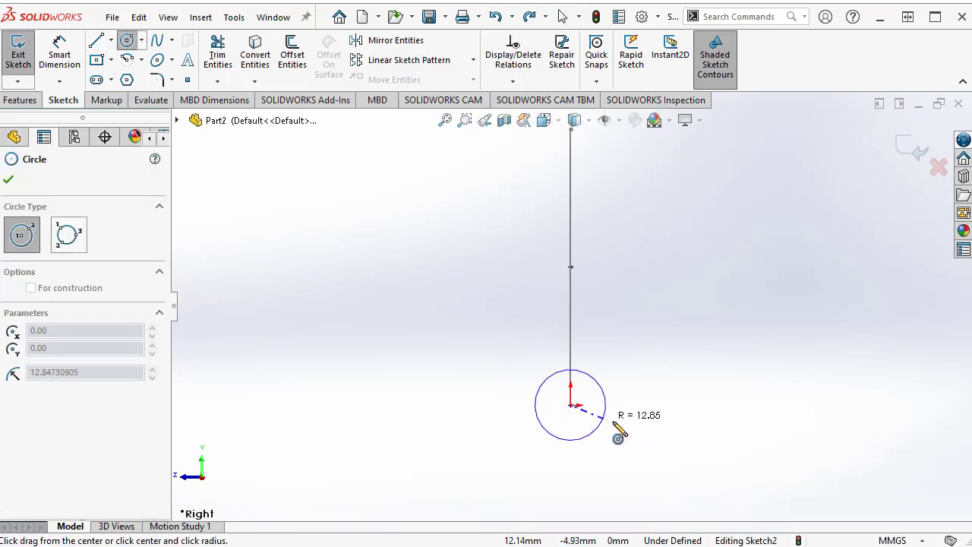
pyautogui.click(671, 407)
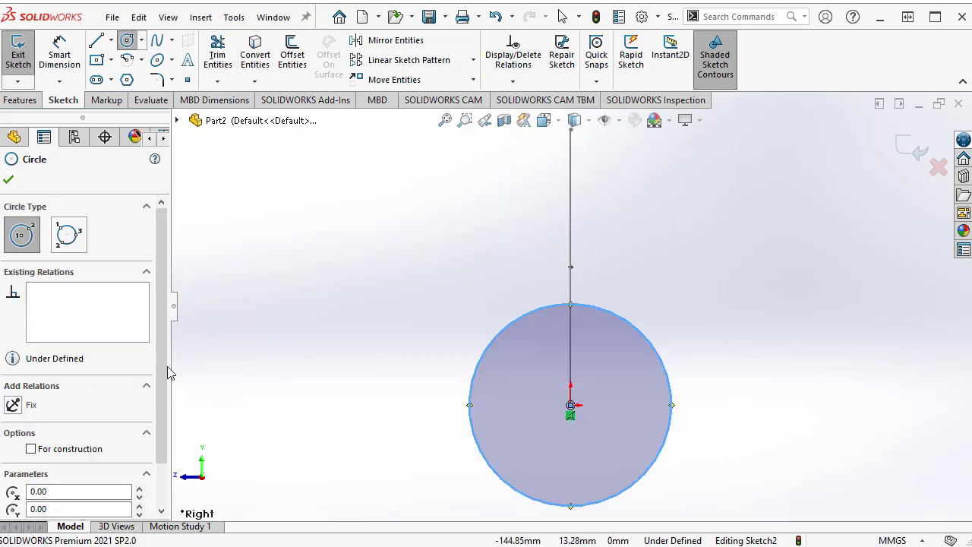
# - Set the circle's radius to 30 mm and close the Right Plane sketch
pyautogui.scroll(-2, 162, 370)
pyautogui.doubleClick(89, 481)
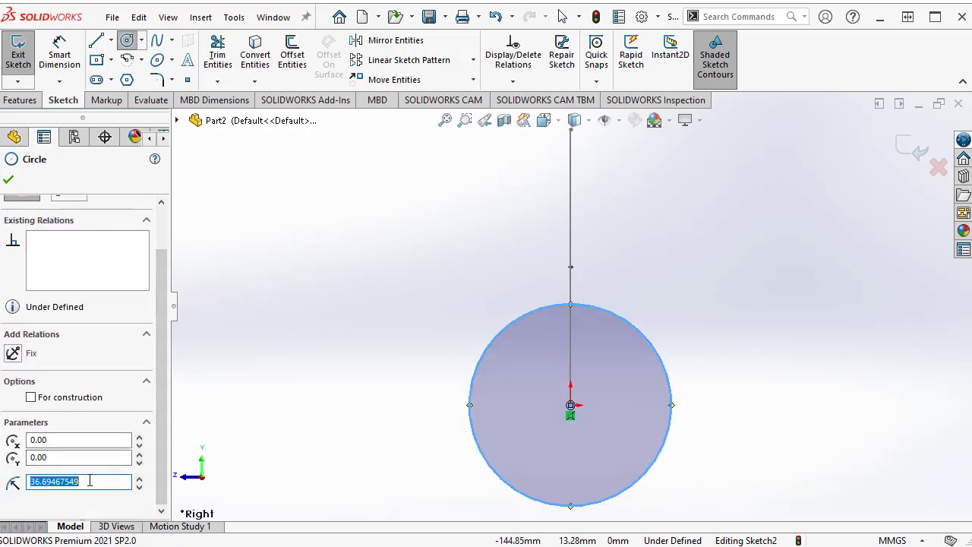
pyautogui.write('30')
pyautogui.press('Return')
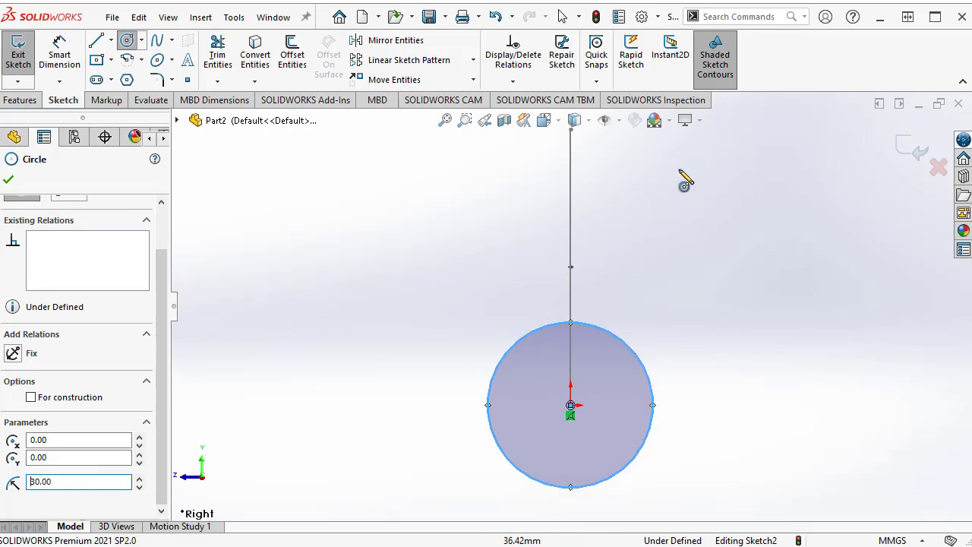
pyautogui.click(9, 179)
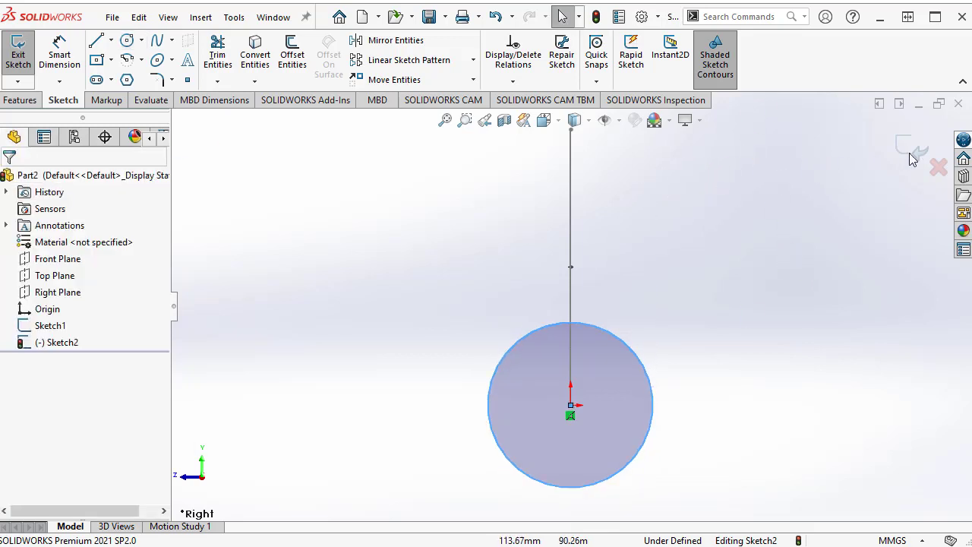
pyautogui.click(908, 150)
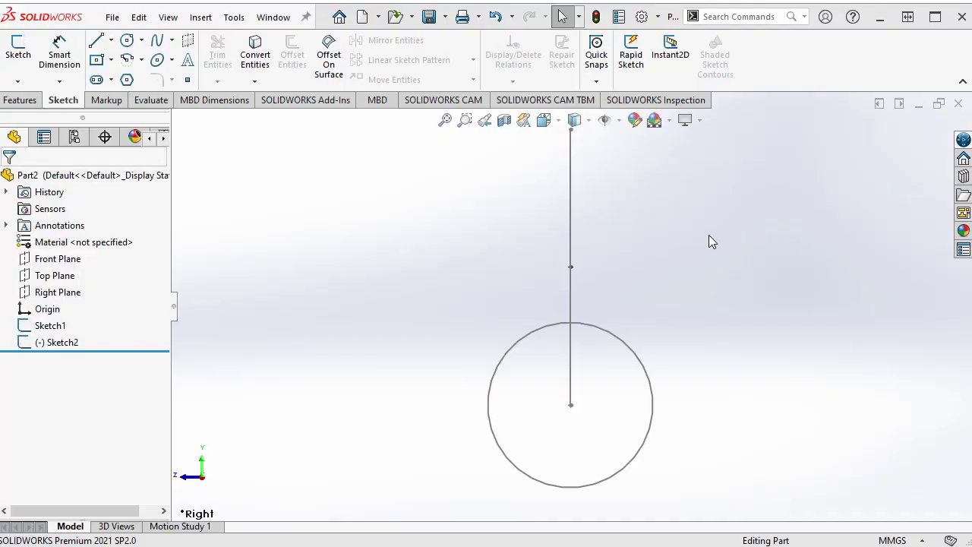
# - Set up a Swept Boss/Base with the circle sketch as the profile and the bent line sketch as the path
pyautogui.moveTo(708, 241); pyautogui.dragTo(533, 274, button='middle')
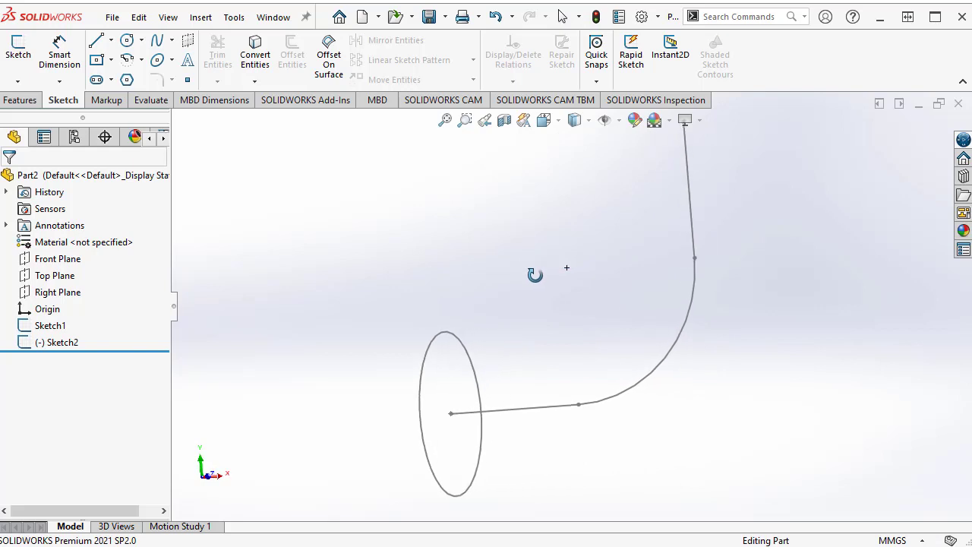
pyautogui.click(49, 346)
pyautogui.click(61, 343)
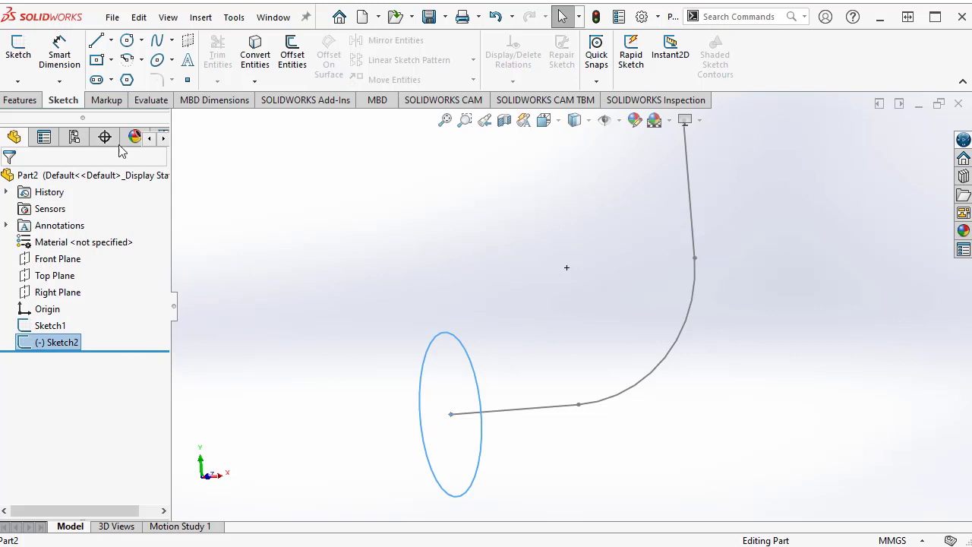
pyautogui.click(22, 100)
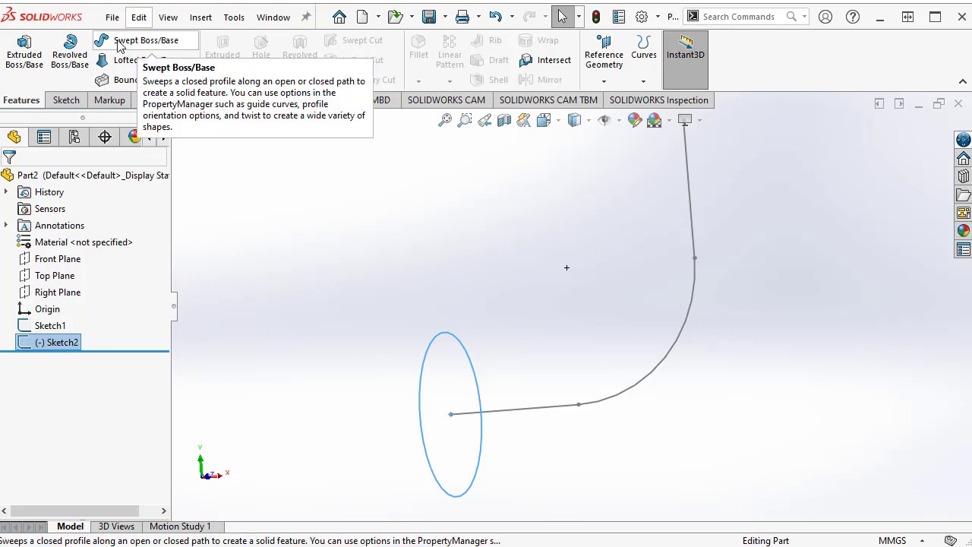
pyautogui.click(119, 45)
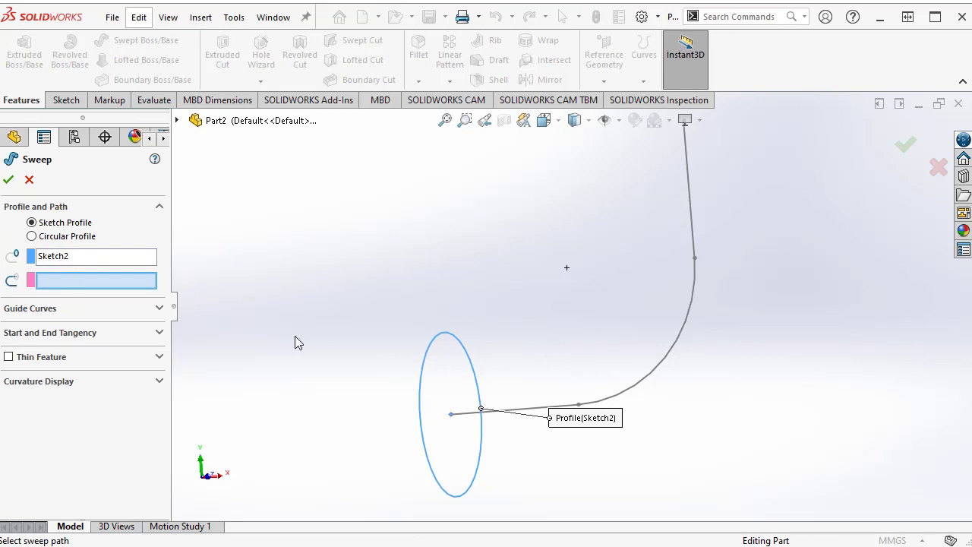
pyautogui.click(82, 283)
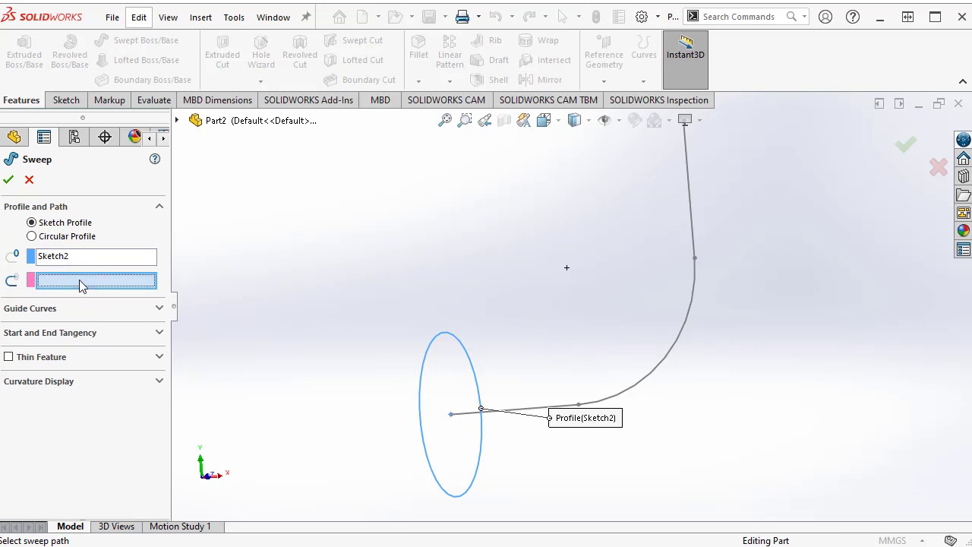
pyautogui.click(653, 378)
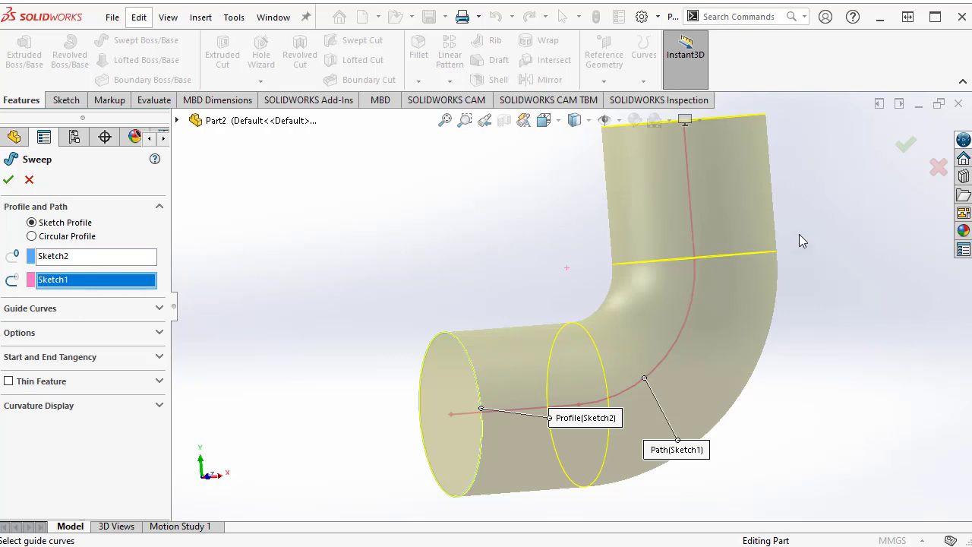
# - Make the sweep a one-direction thin feature with a wall thickness of 20 mm
pyautogui.moveTo(799, 235)
pyautogui.mouseDown(button='middle')
pyautogui.moveTo(817, 299)
pyautogui.moveTo(827, 230)
pyautogui.moveTo(795, 240)
pyautogui.moveTo(810, 235)
pyautogui.mouseUp(button='middle')
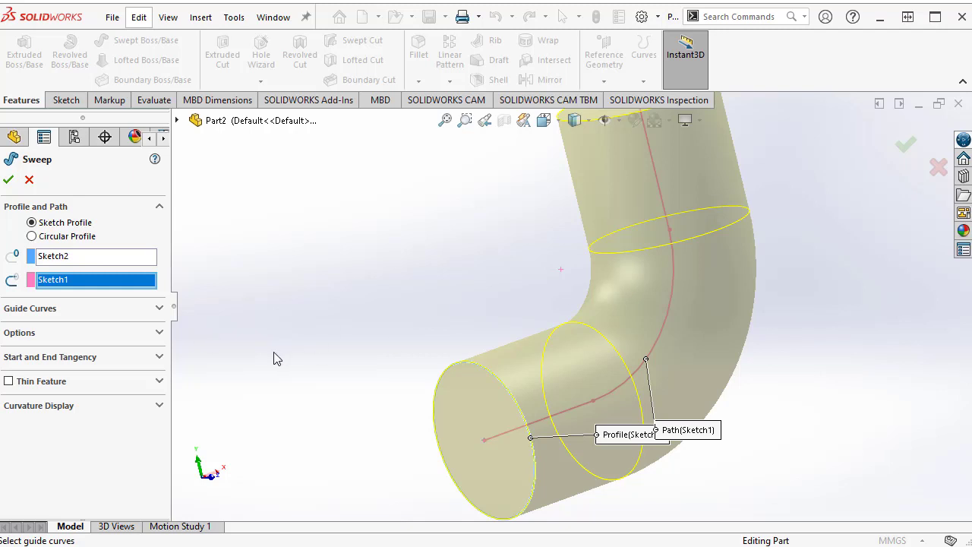
pyautogui.moveTo(855, 332); pyautogui.dragTo(793, 262, button='middle')
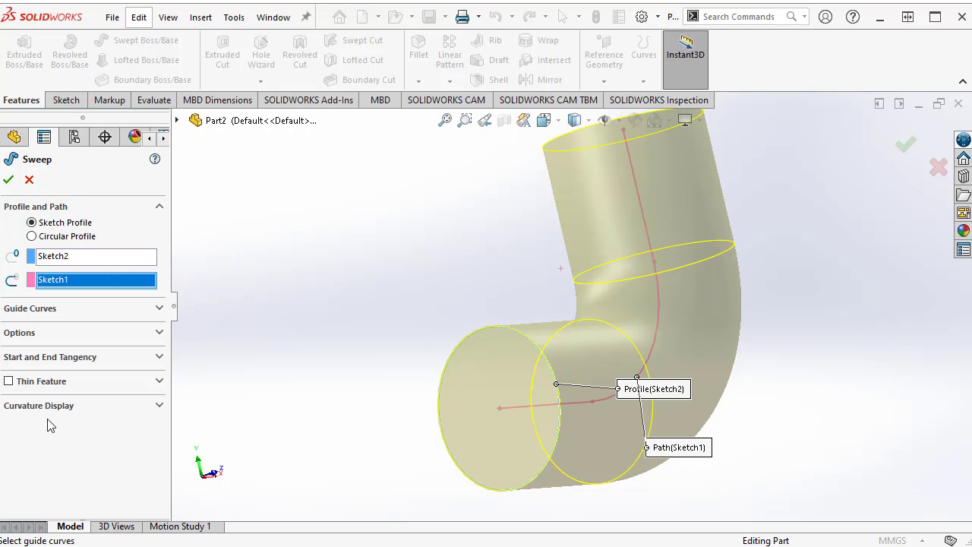
pyautogui.click(8, 381)
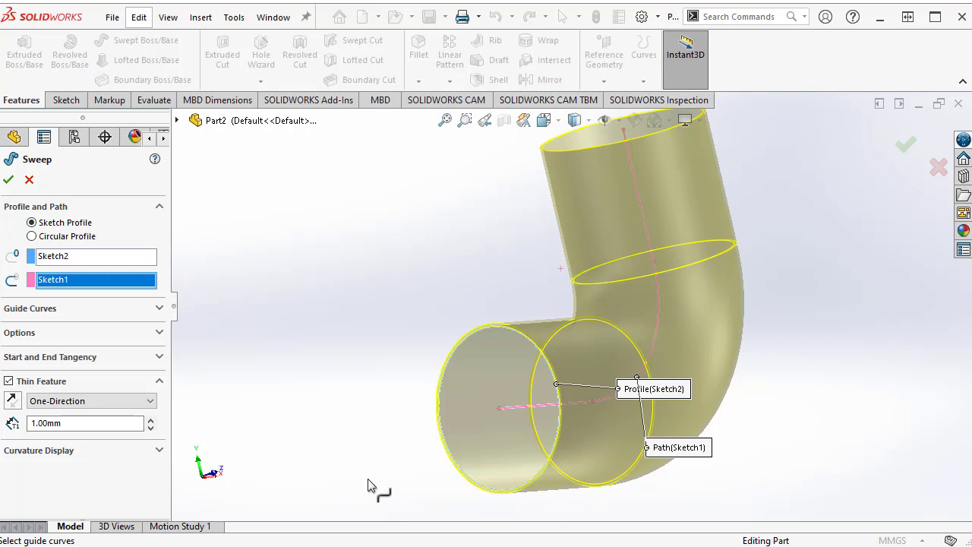
pyautogui.doubleClick(83, 423)
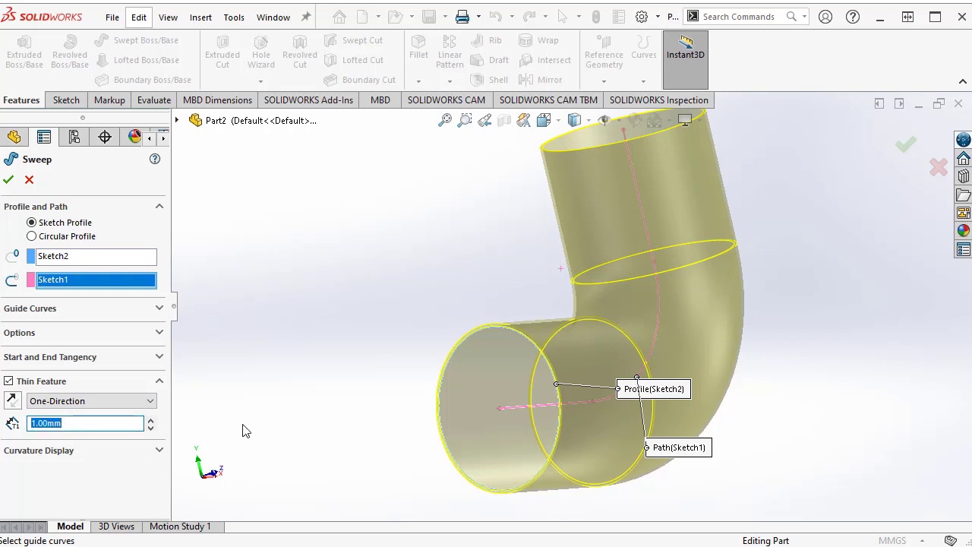
pyautogui.write('20')
pyautogui.press('Return')
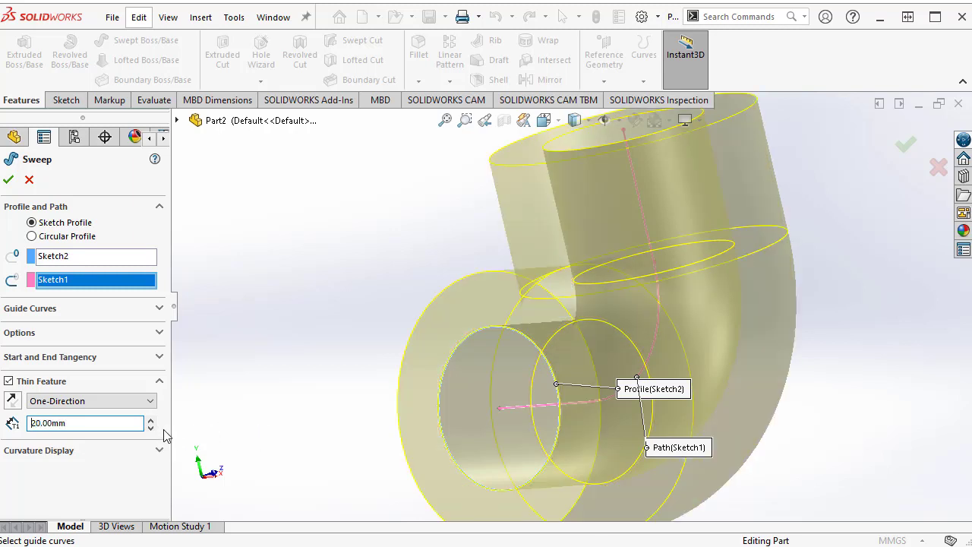
# - Set the thin wall's thickness to 10 mm, reversed to the inside of the profile, and finish the sweep
pyautogui.doubleClick(81, 423)
pyautogui.write('10')
pyautogui.press('Return')
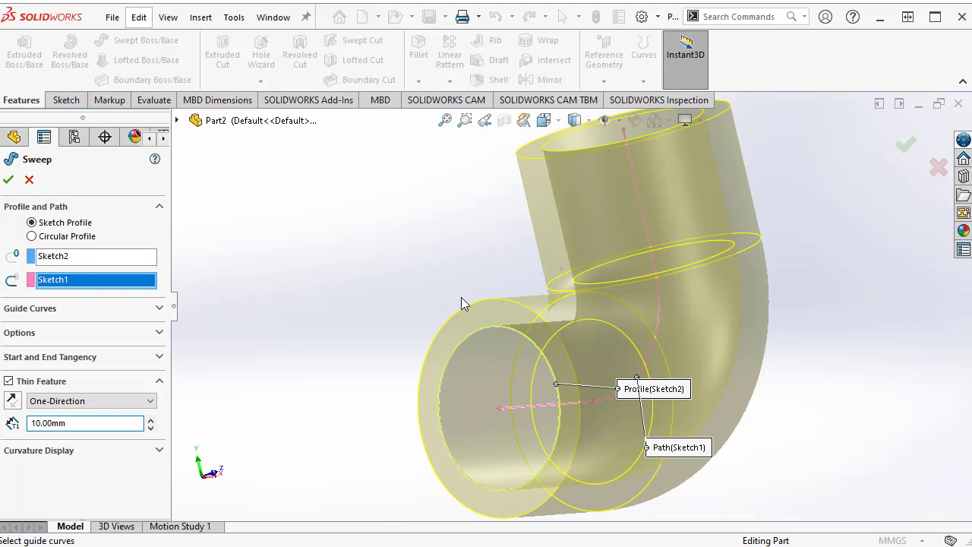
pyautogui.click(12, 400)
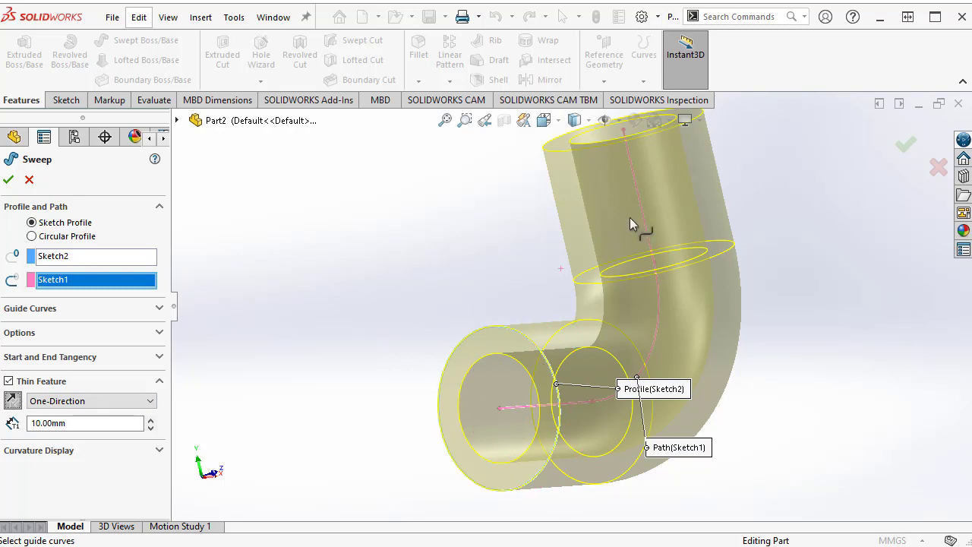
pyautogui.click(9, 179)
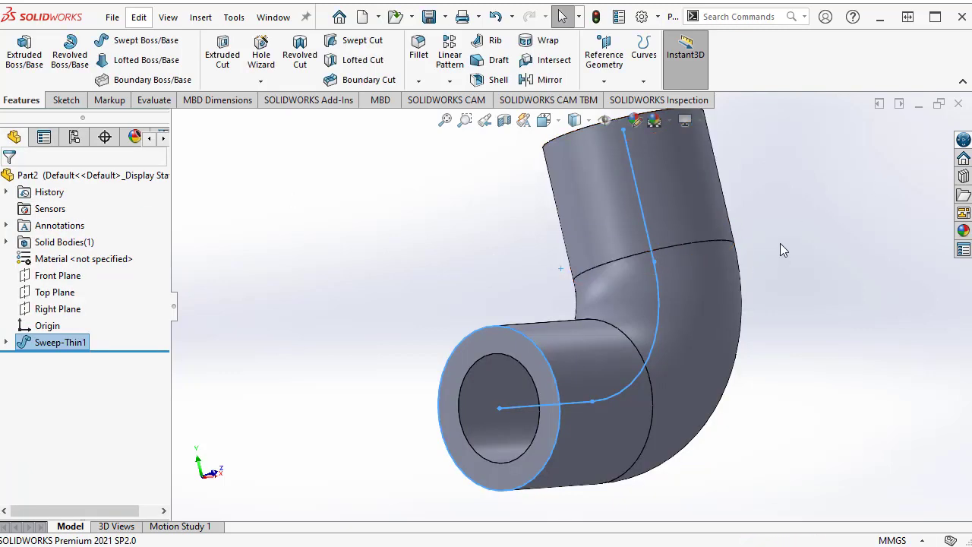
# - Sketch a centre rectangle of about 86 by 78 mm on the pipe's ring-shaped end face, centred on the origin
pyautogui.moveTo(780, 243); pyautogui.dragTo(805, 290, button='middle')
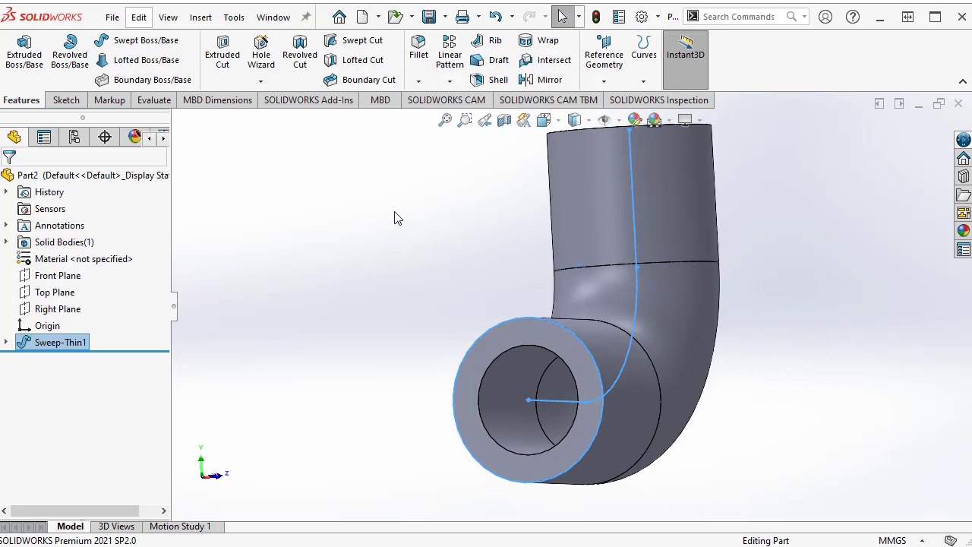
pyautogui.click(522, 333)
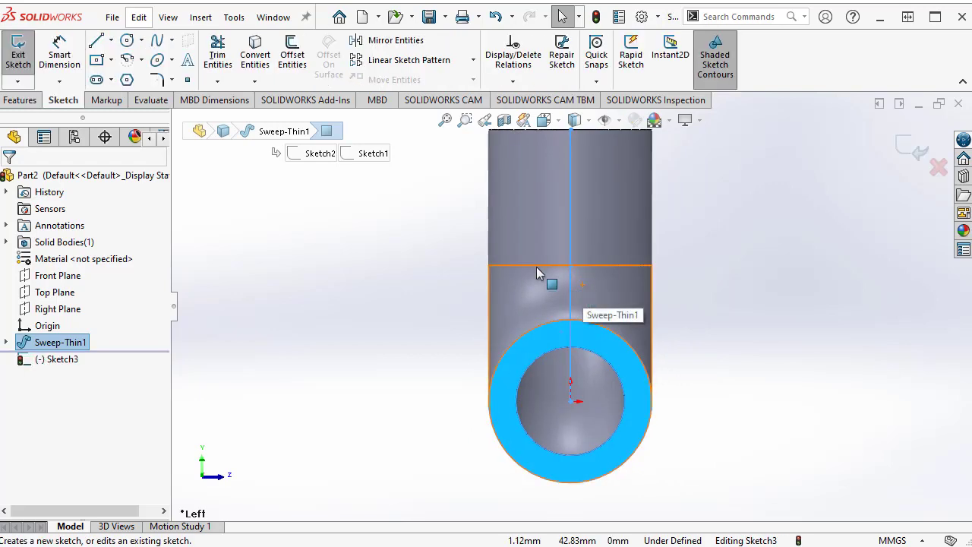
pyautogui.click(98, 64)
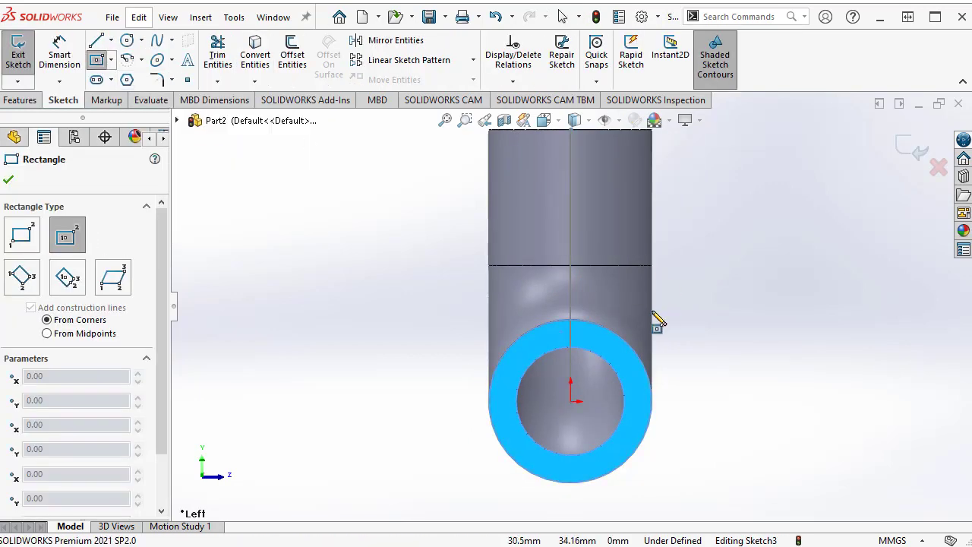
pyautogui.click(570, 400)
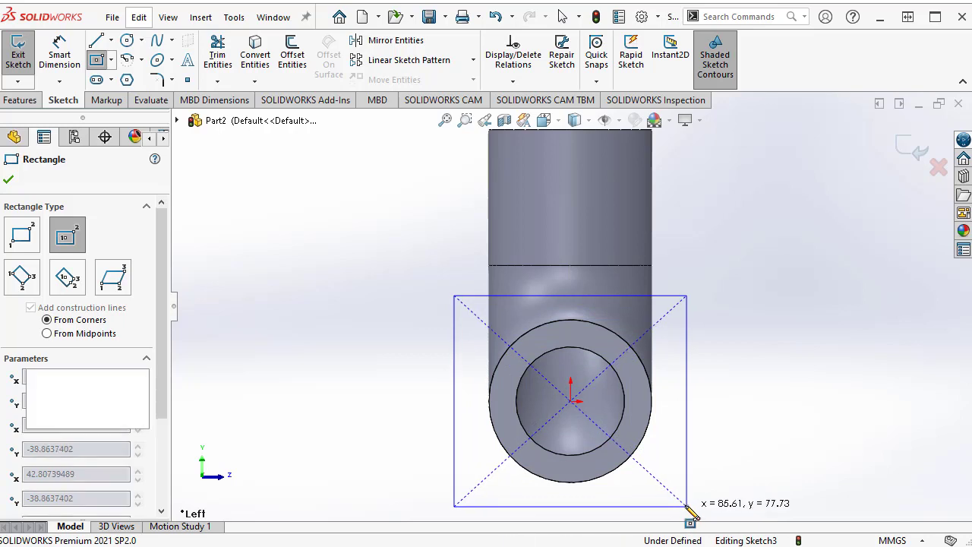
pyautogui.click(686, 505)
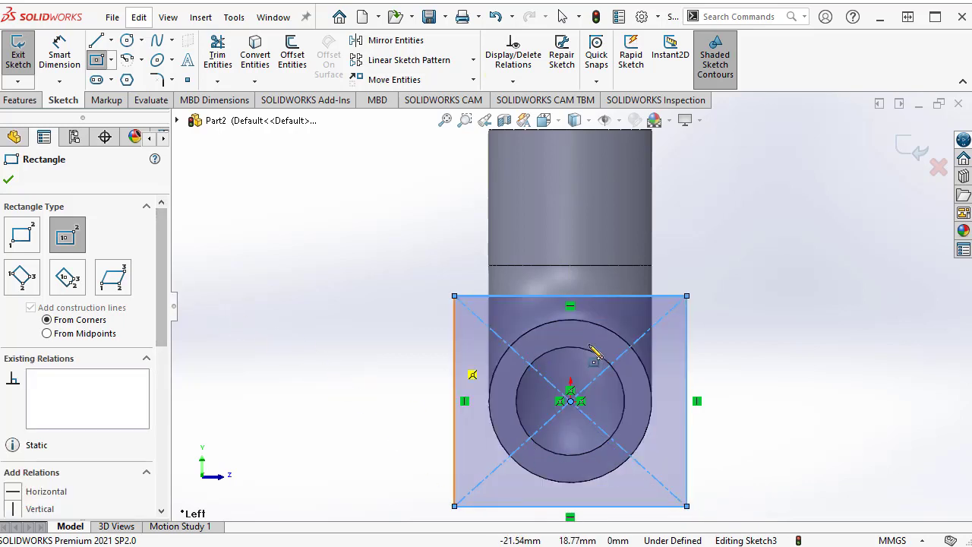
pyautogui.moveTo(160, 292); pyautogui.dragTo(162, 448)
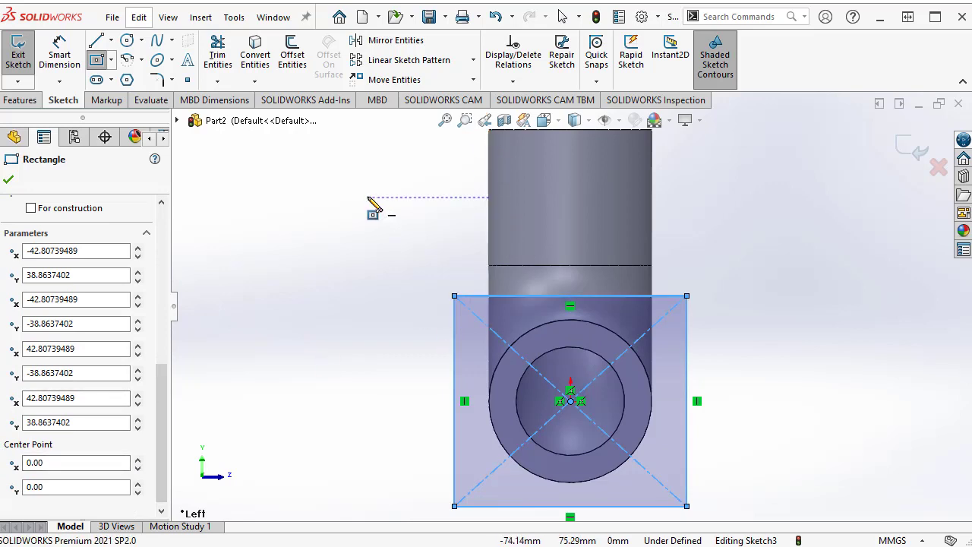
pyautogui.click(9, 180)
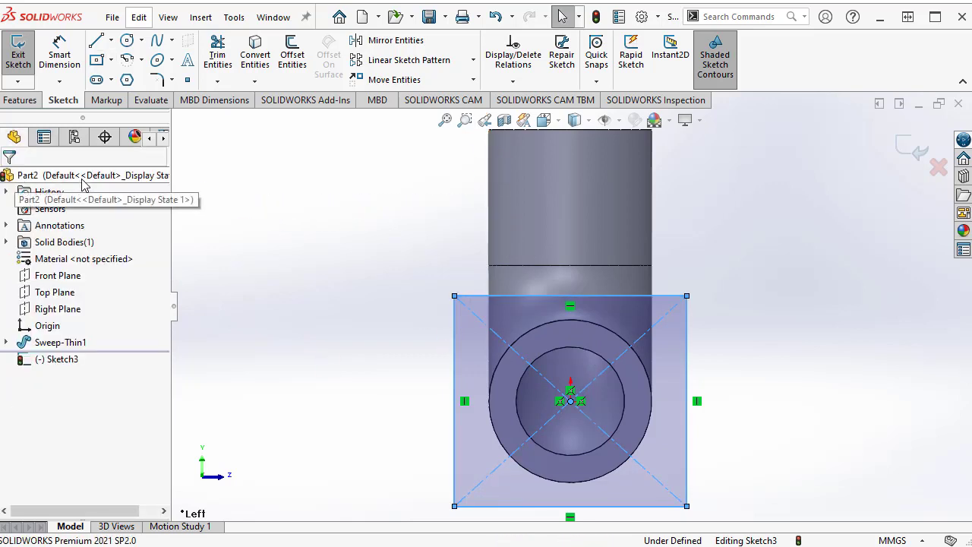
# - Start dimensioning the rectangle around the pipe's end with Smart Dimension
pyautogui.click(59, 53)
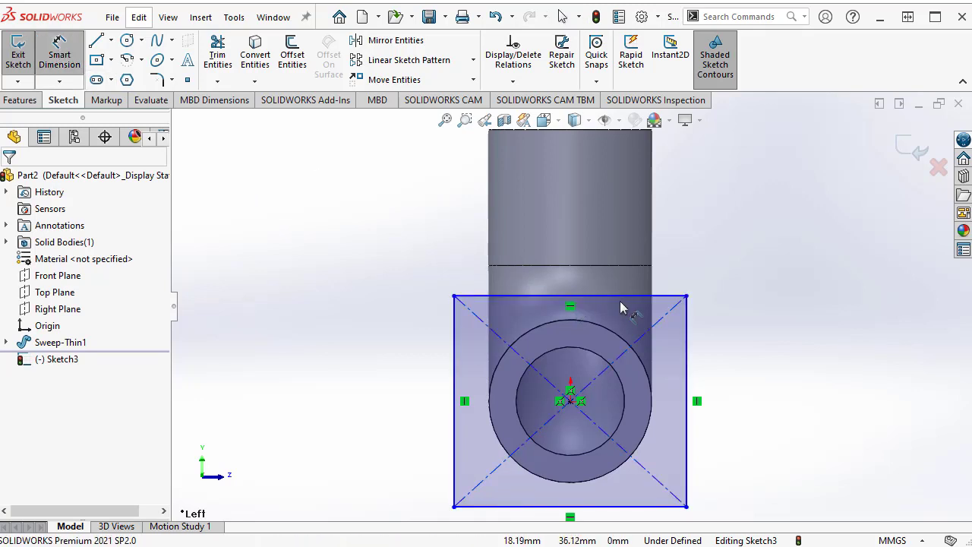